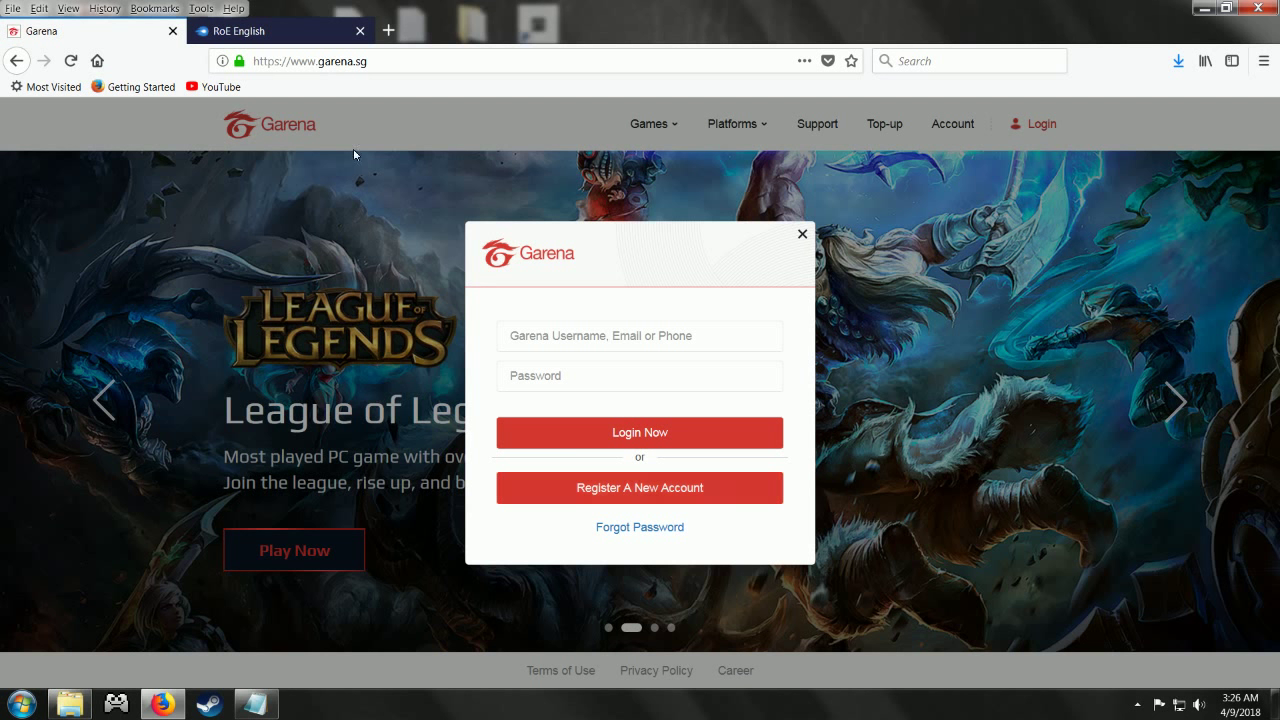
# Step: Download RoE English.zip from its MediaFire page and extract the archive directly onto the desktop
pyautogui.click(287, 33)
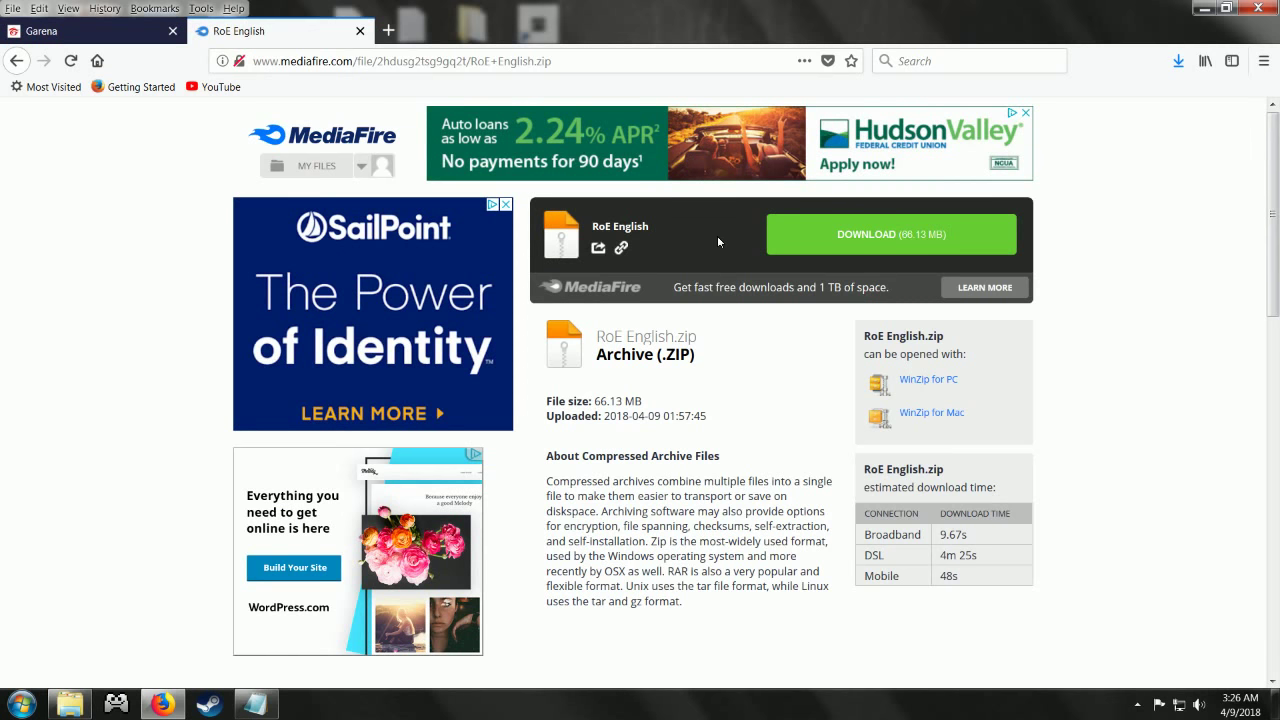
pyautogui.click(821, 249)
pyautogui.click(1208, 9)
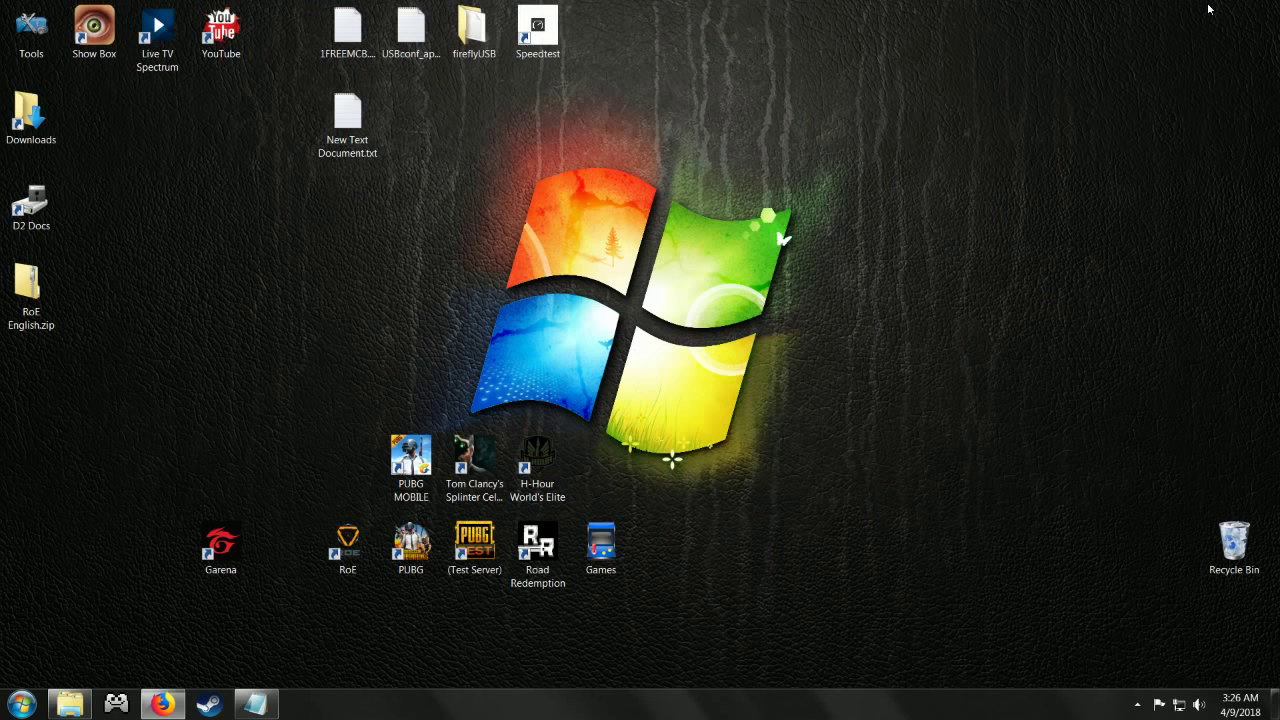
pyautogui.rightClick(30, 287)
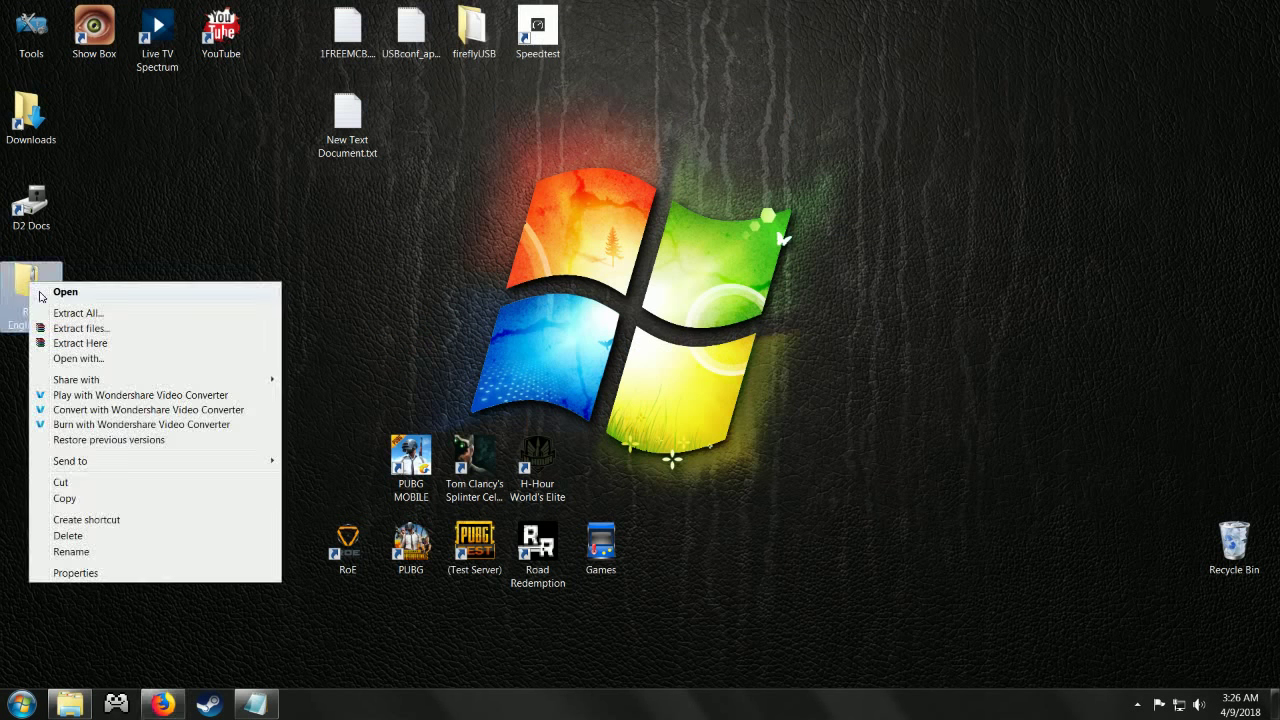
pyautogui.click(74, 344)
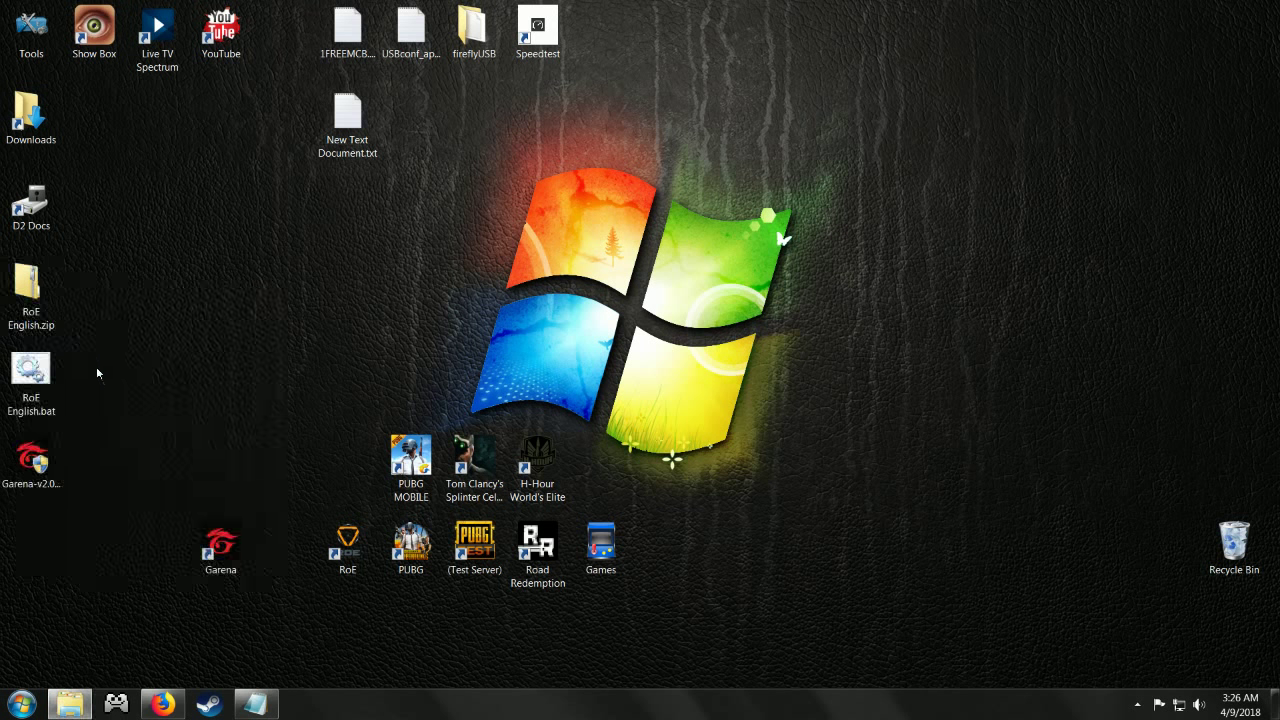
pyautogui.click(42, 461)
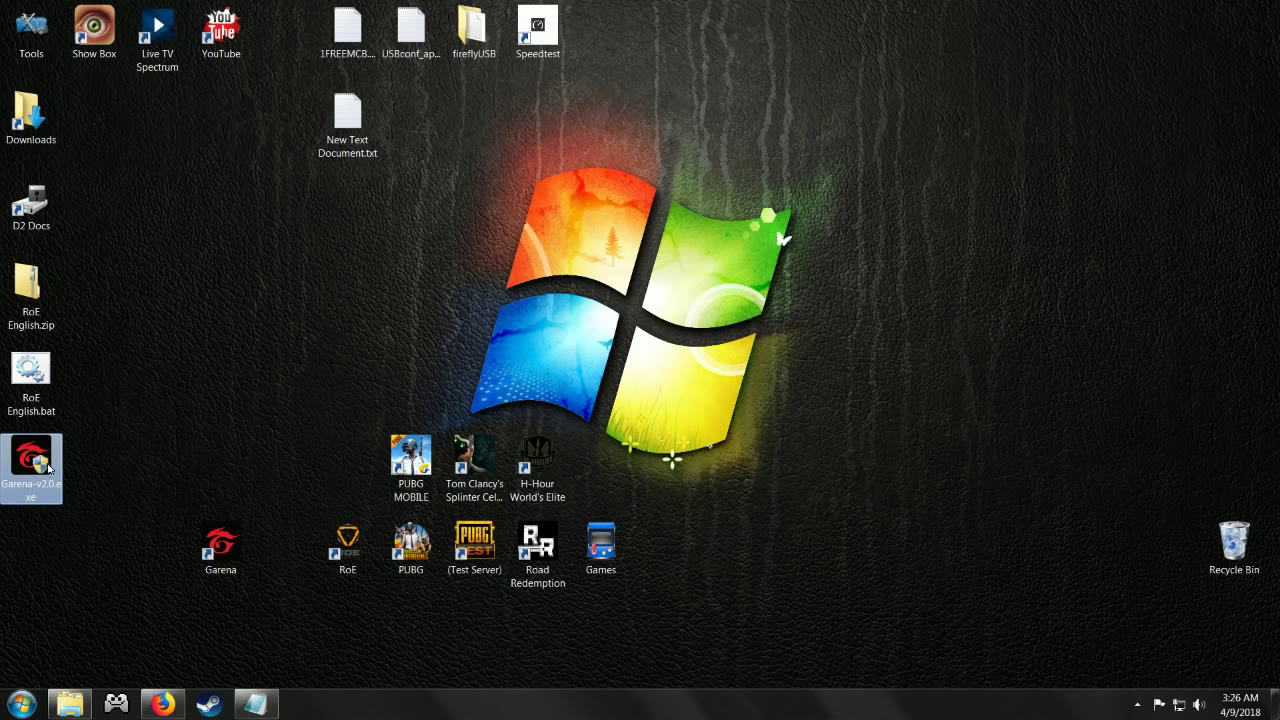
pyautogui.rightClick(40, 460)
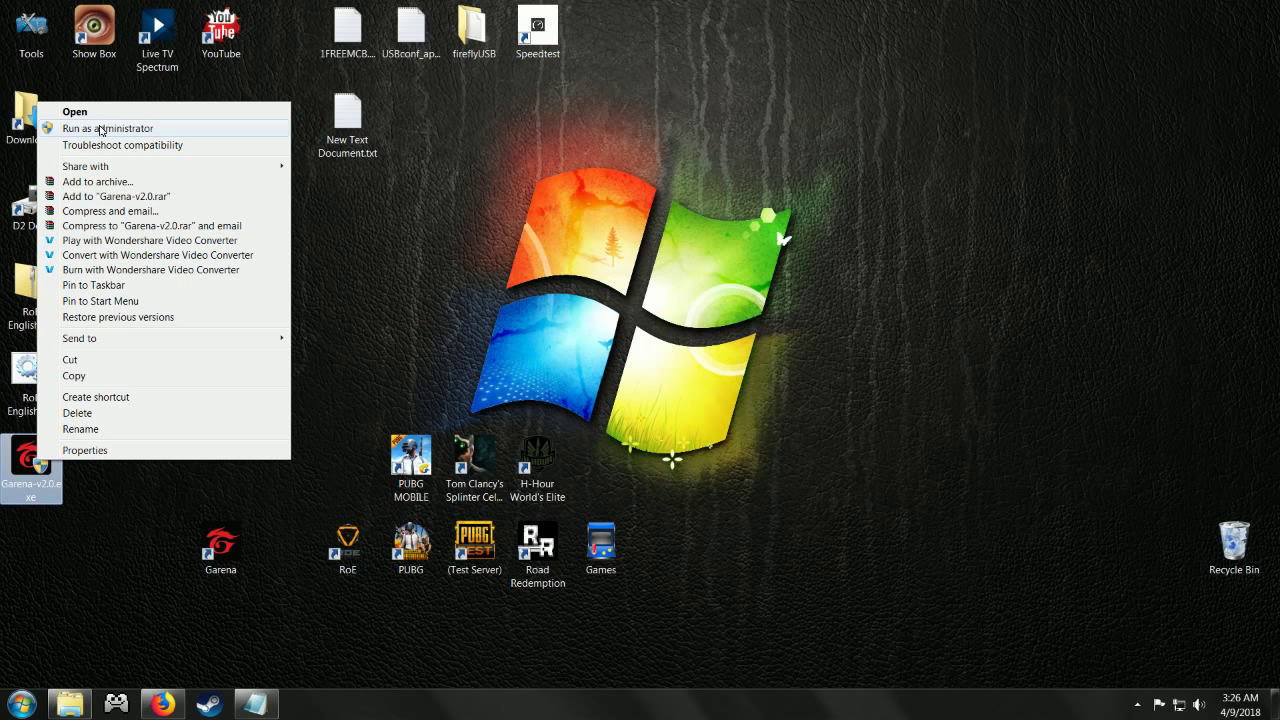
pyautogui.click(331, 284)
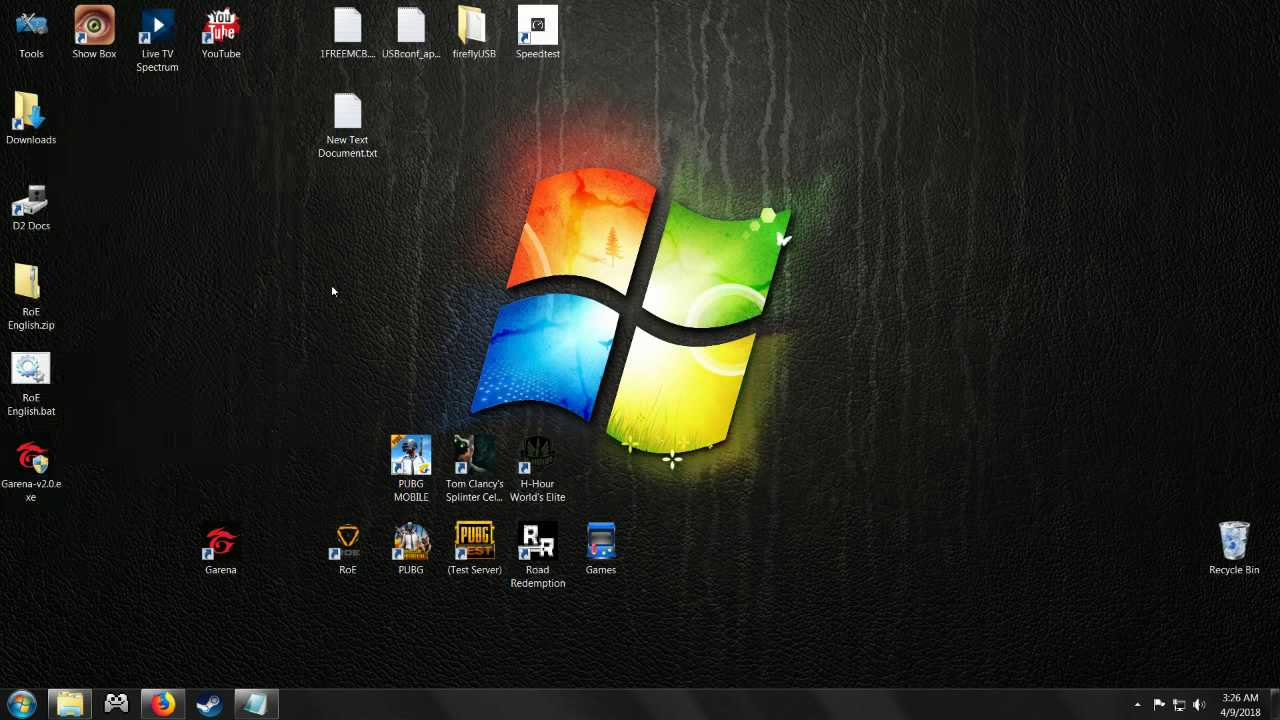
# Step: Launch the Garena client, change its region to Singapore in the general settings and save
pyautogui.doubleClick(214, 546)
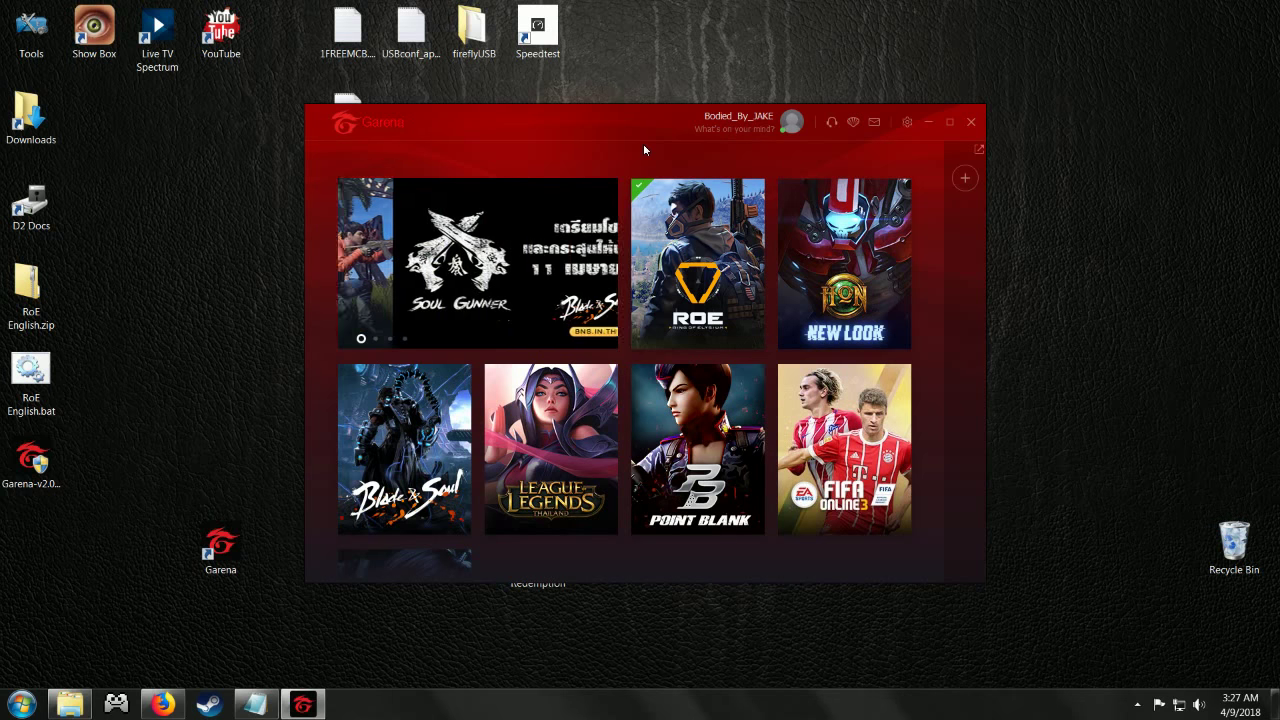
pyautogui.click(907, 122)
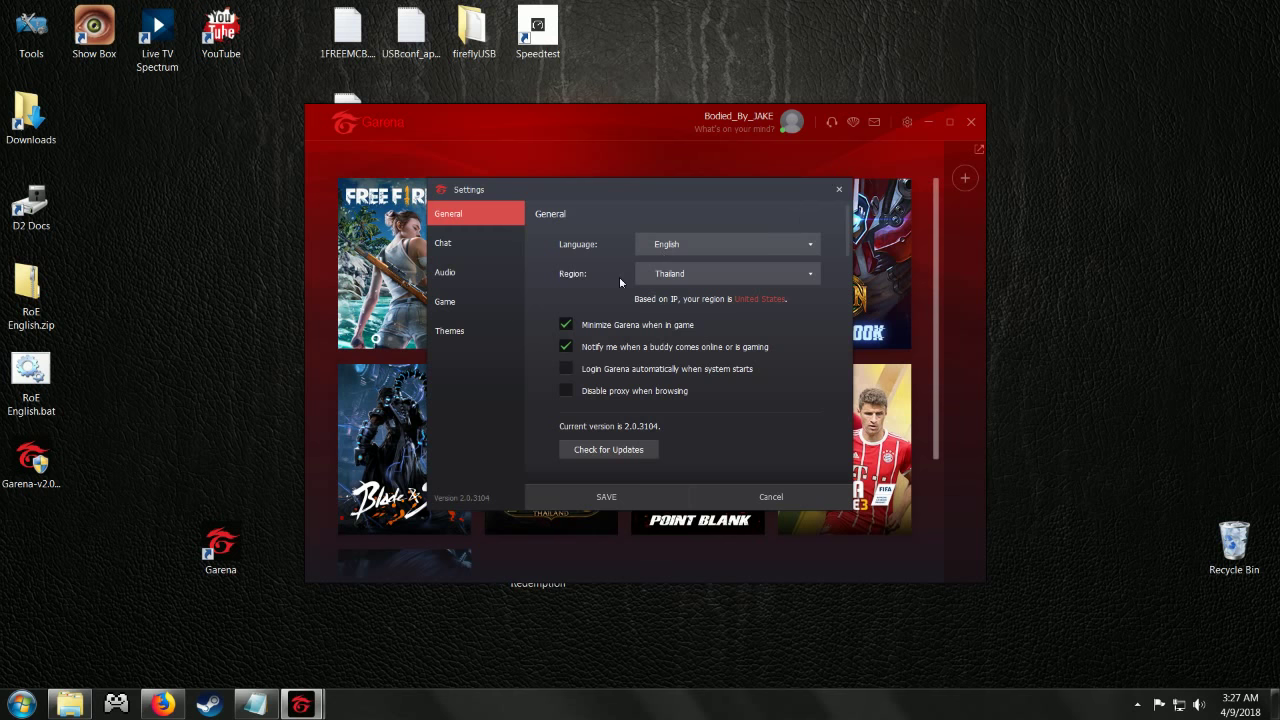
pyautogui.click(790, 270)
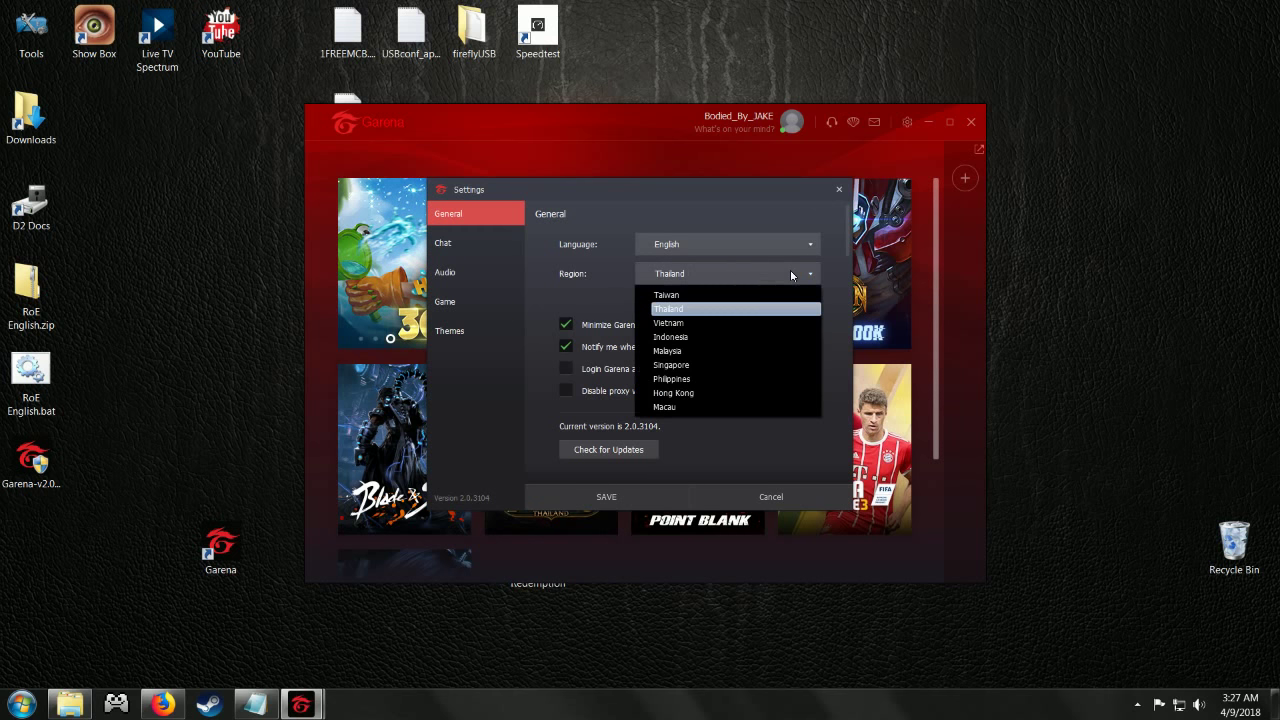
pyautogui.click(675, 366)
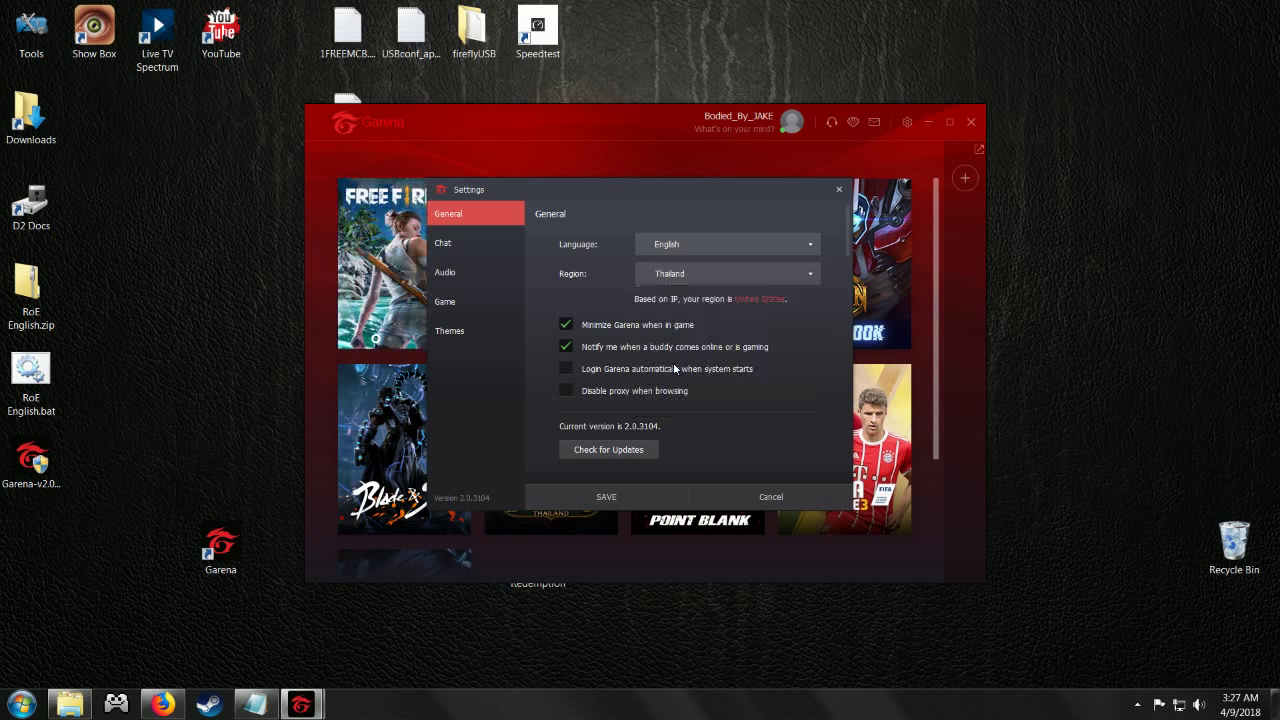
pyautogui.click(635, 498)
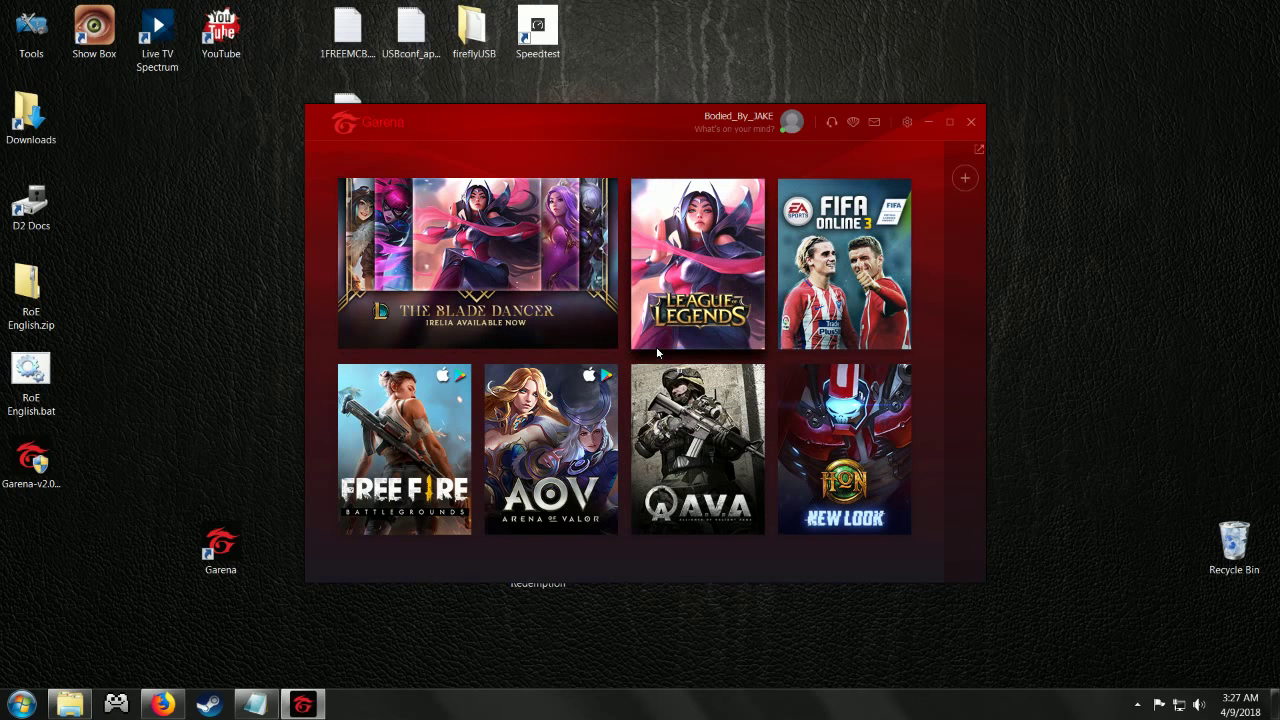
# Step: Set the Garena client's region to Thailand in the general settings and save
pyautogui.click(906, 123)
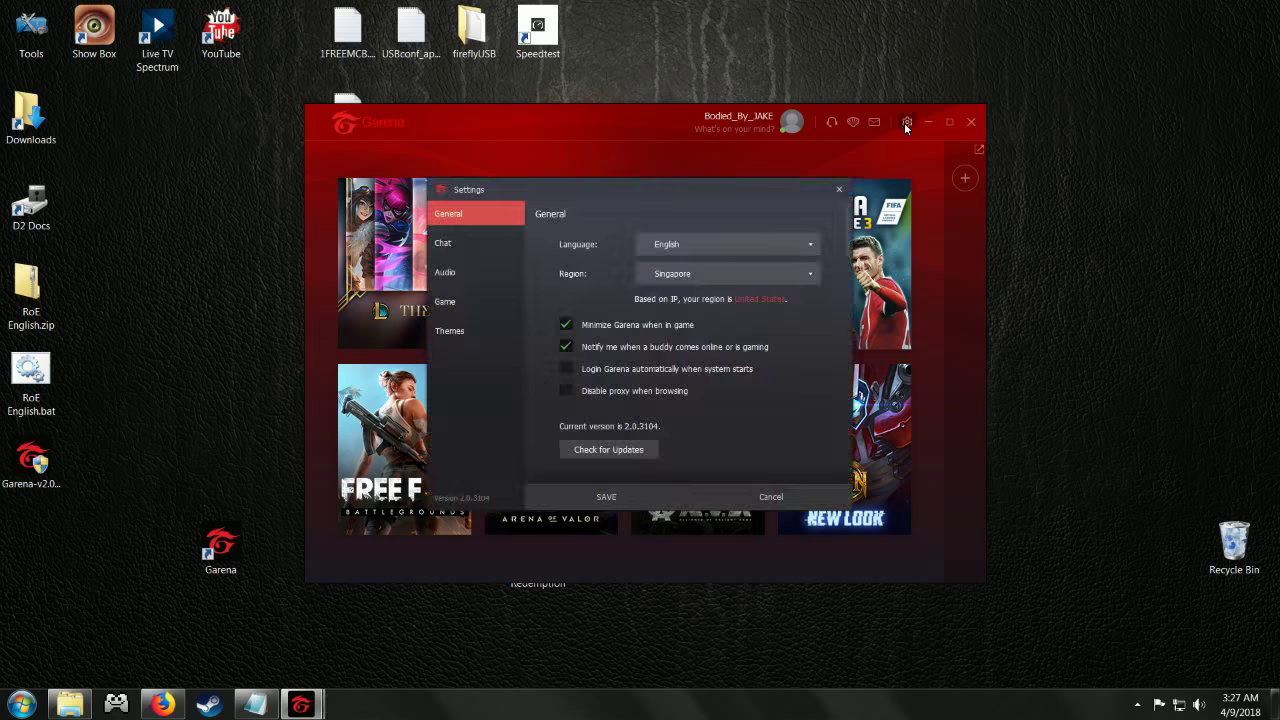
pyautogui.click(699, 276)
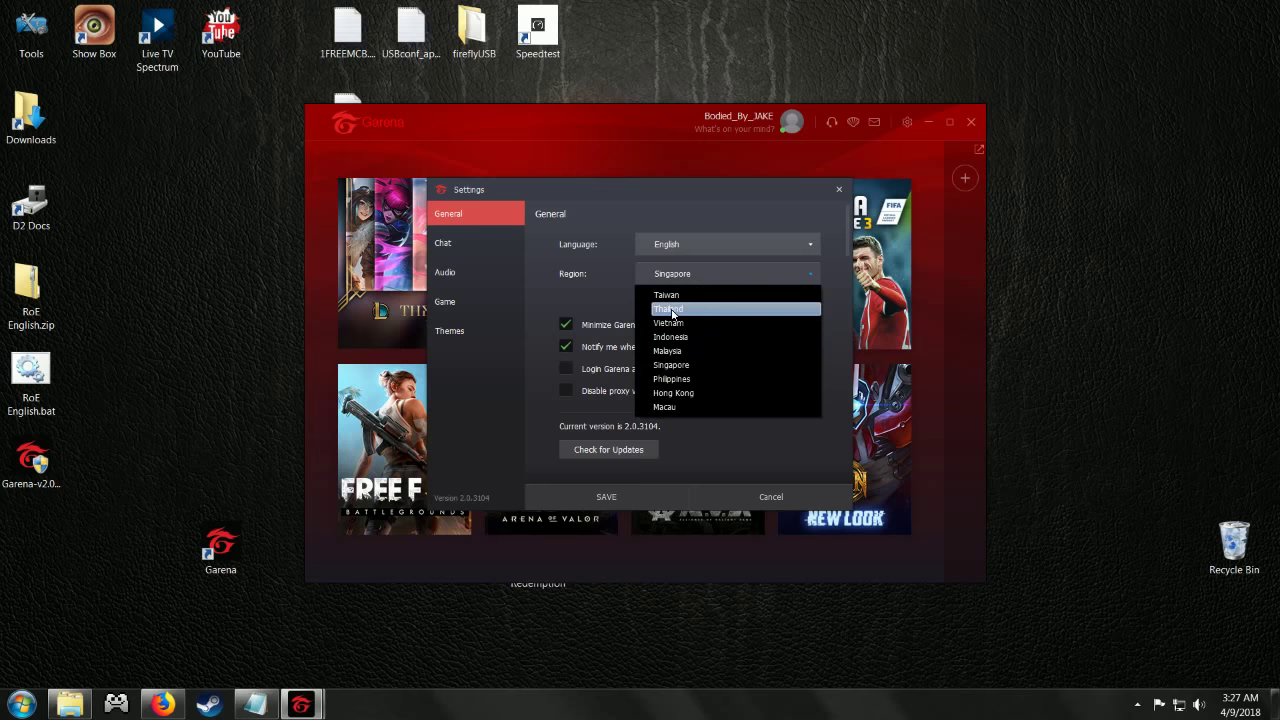
pyautogui.click(671, 311)
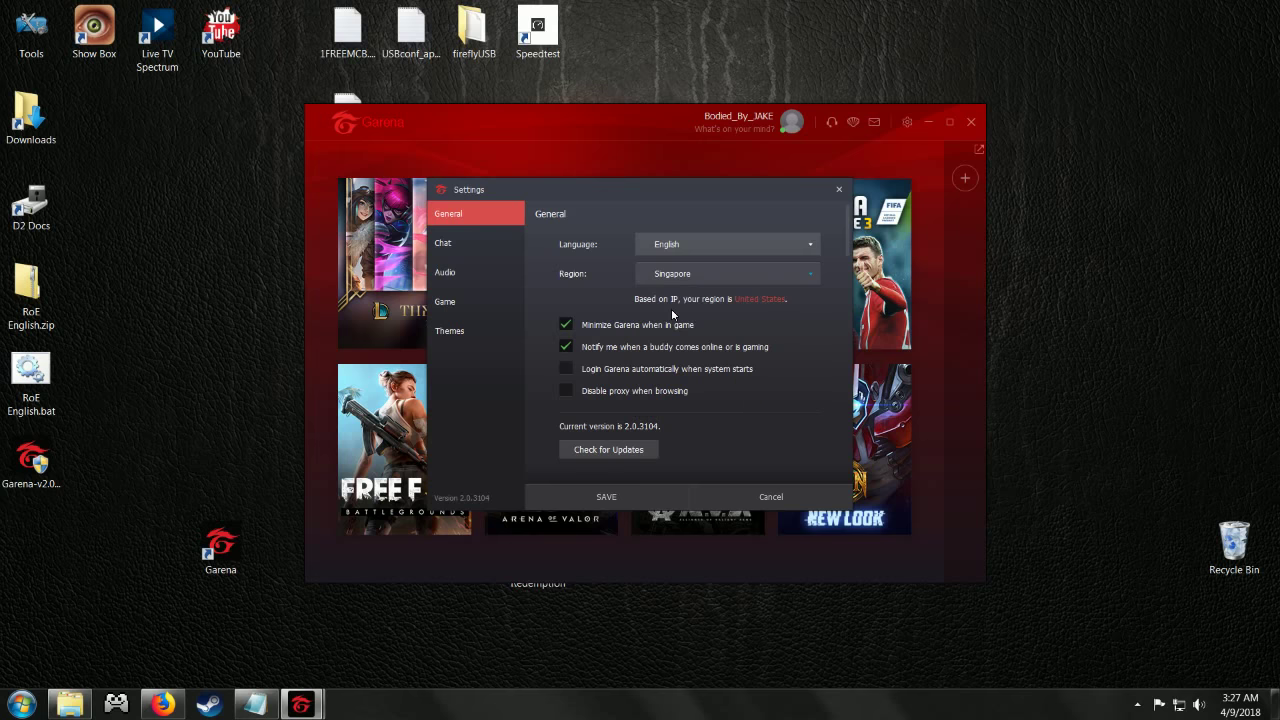
pyautogui.click(617, 497)
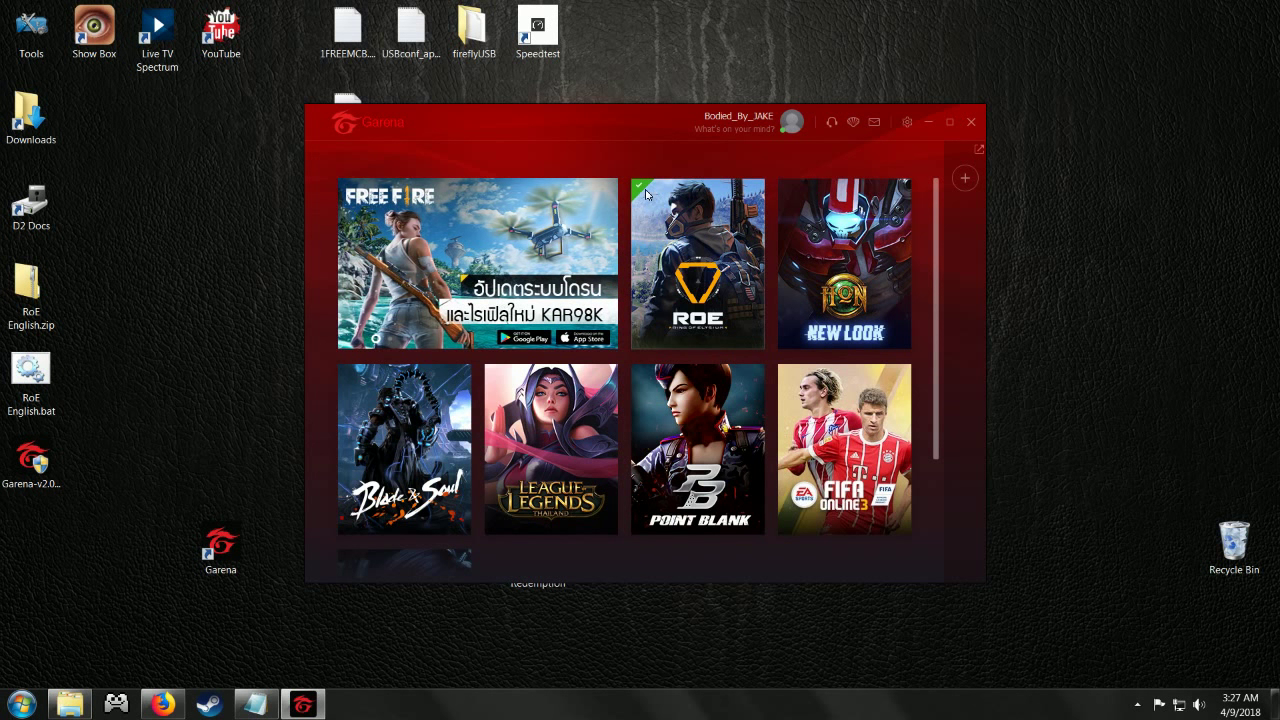
# Step: Launch ROE from the Garena game library and dismiss the daily login reward window
pyautogui.click(662, 257)
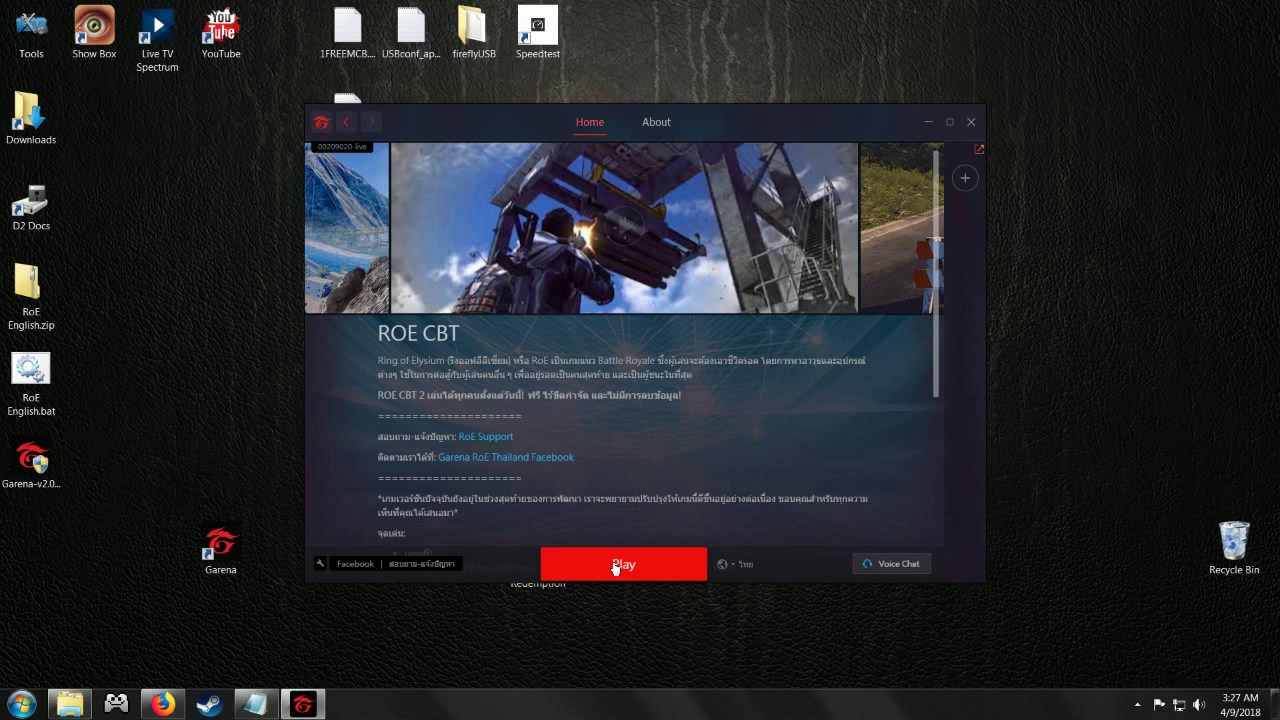
pyautogui.click(616, 566)
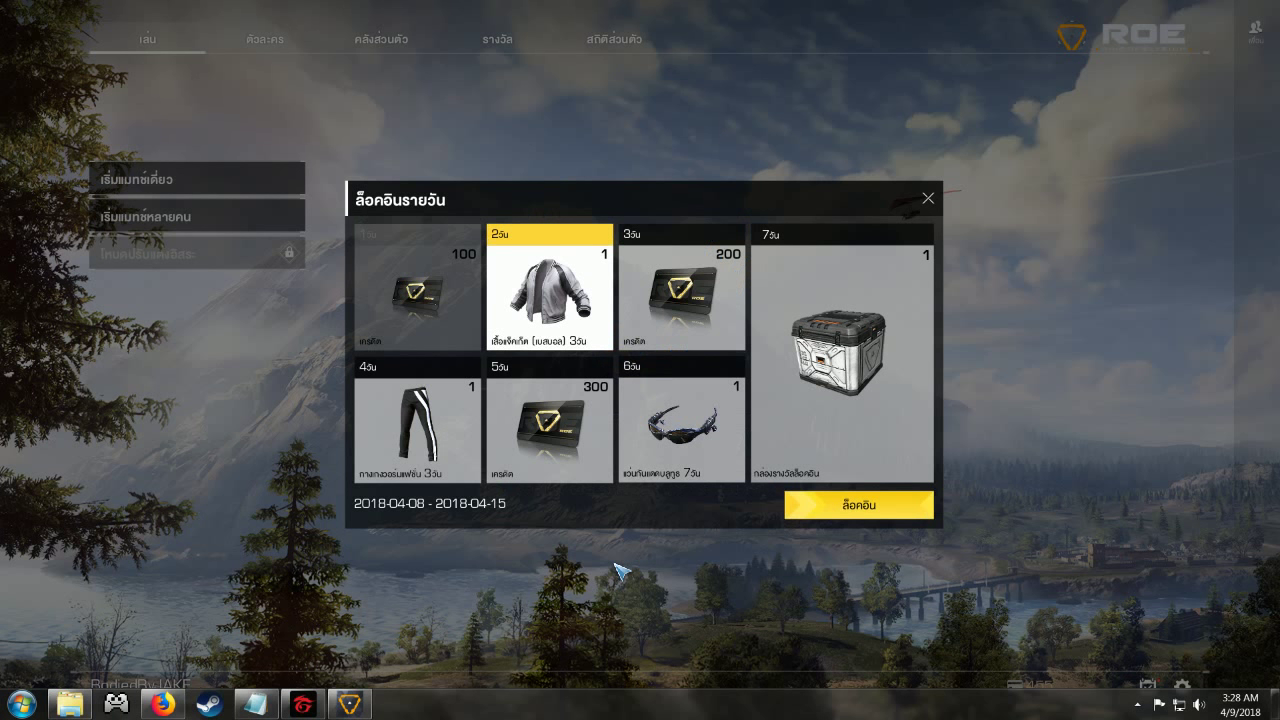
pyautogui.click(929, 196)
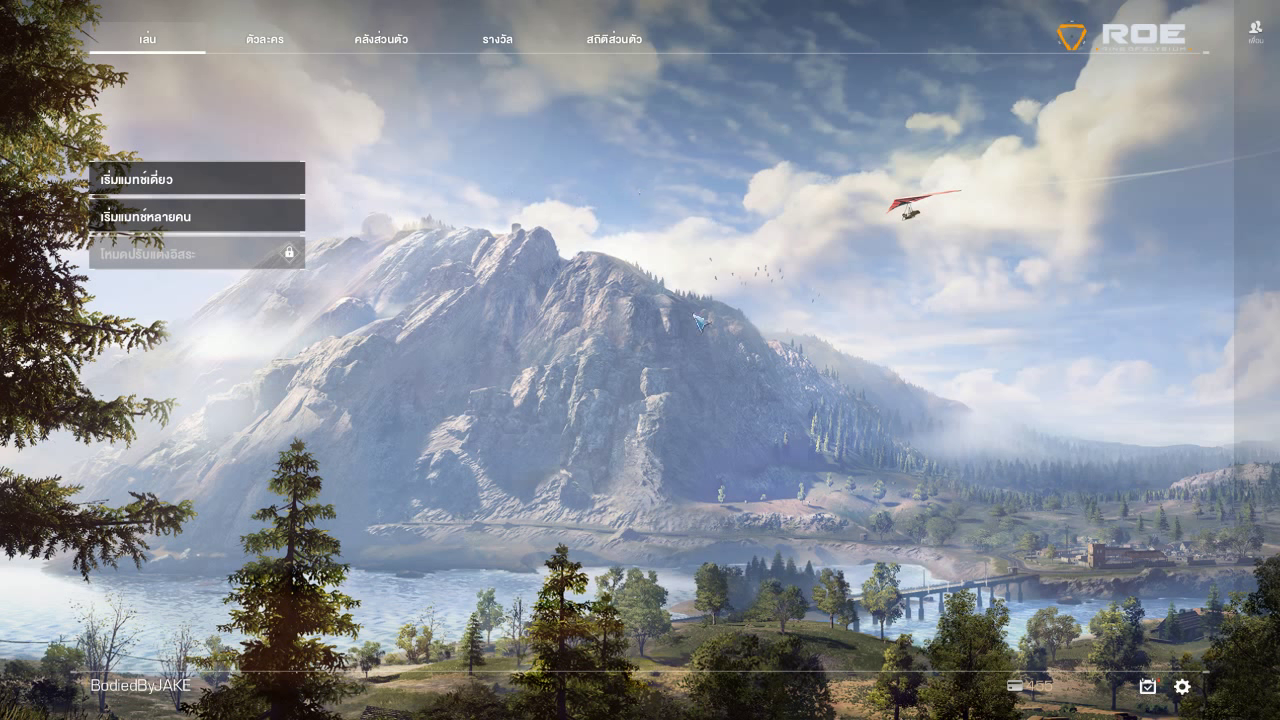
# Step: Exit the ROE game, confirming the quit, and close the Garena client from its home page
pyautogui.press('Escape')
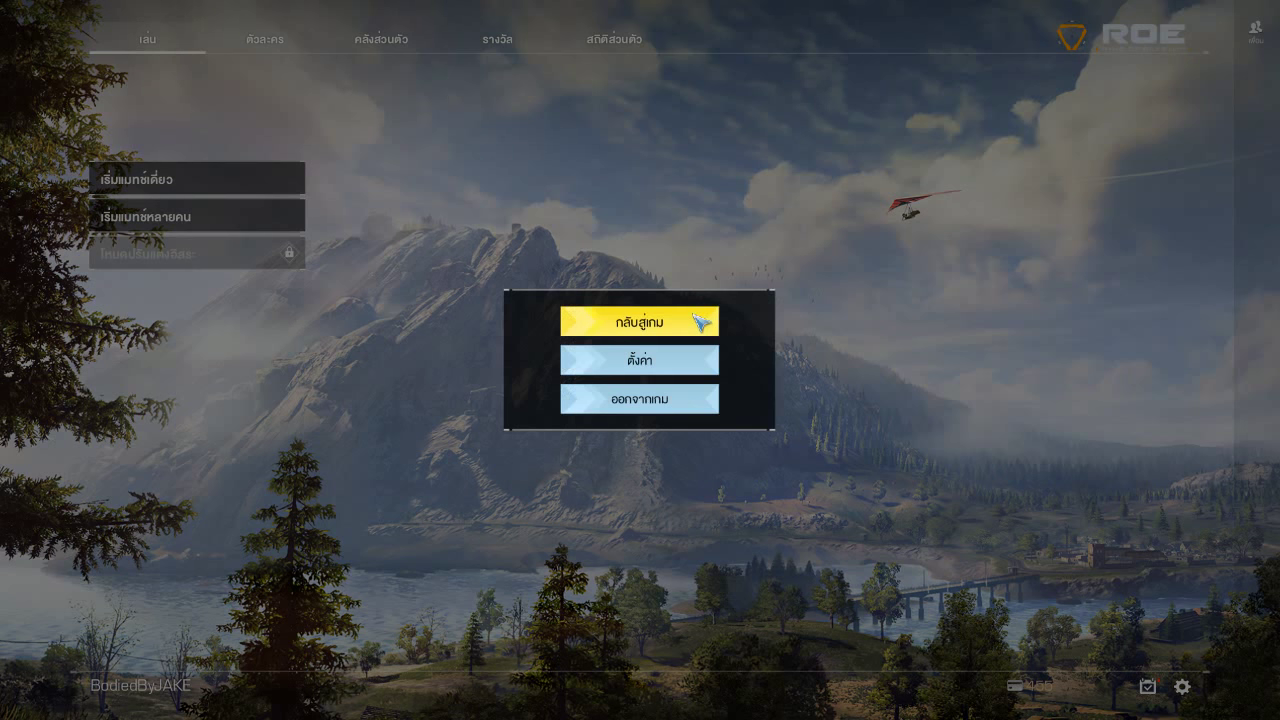
pyautogui.click(648, 398)
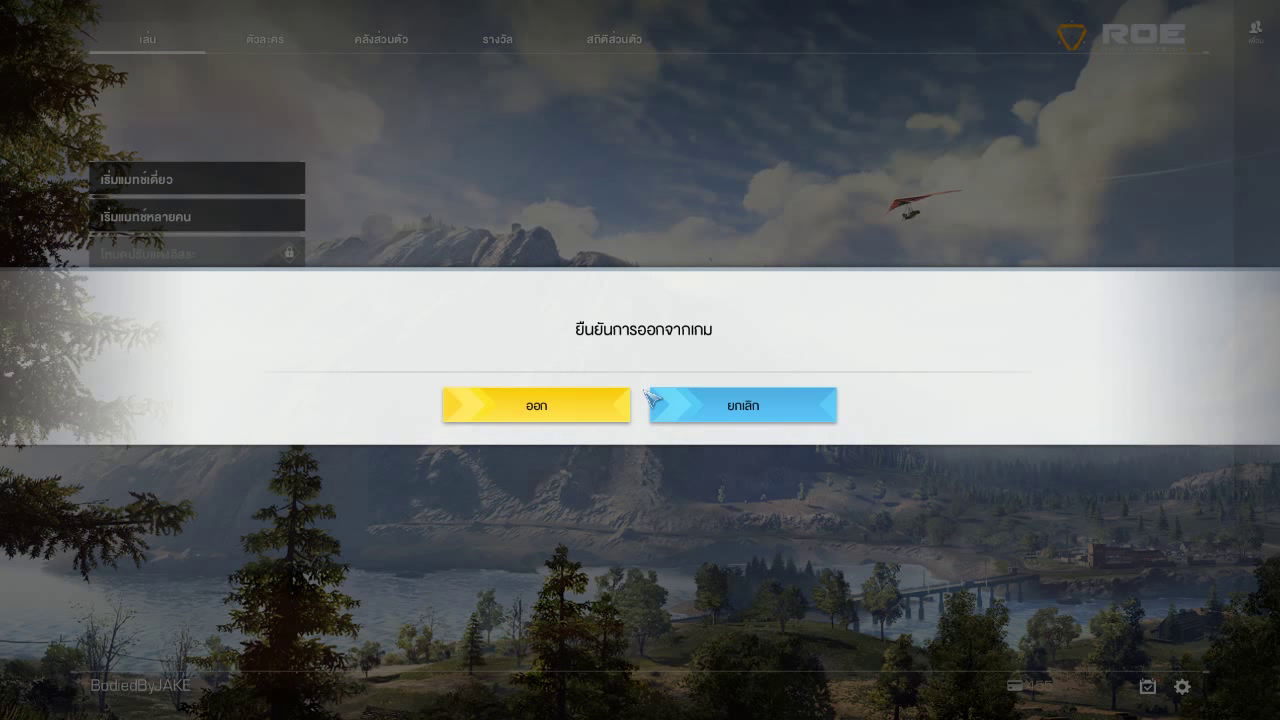
pyautogui.click(578, 410)
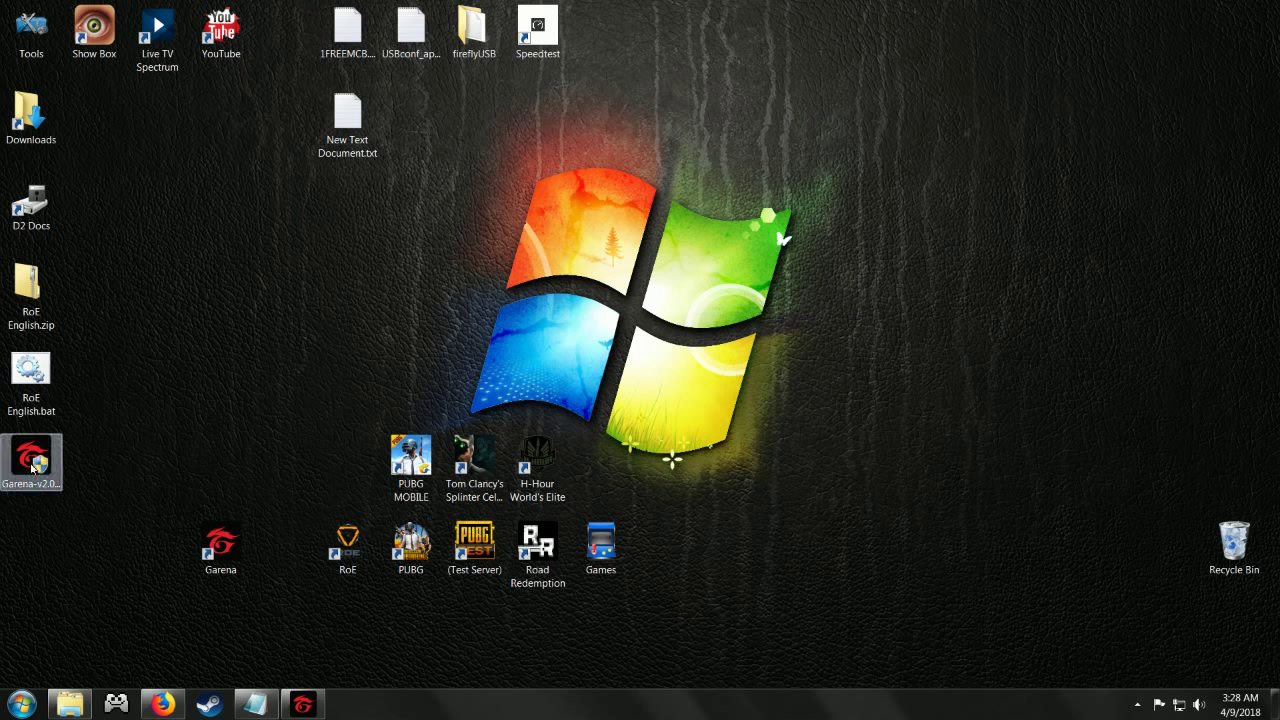
pyautogui.doubleClick(225, 538)
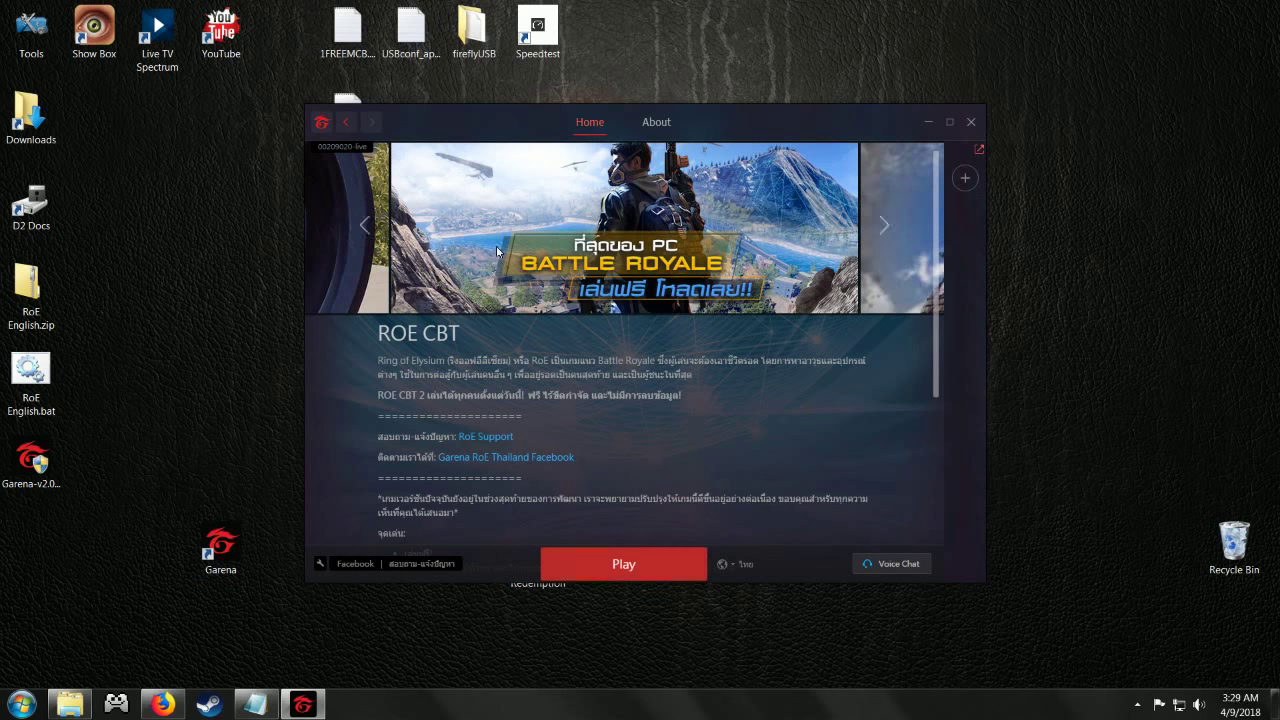
pyautogui.click(315, 124)
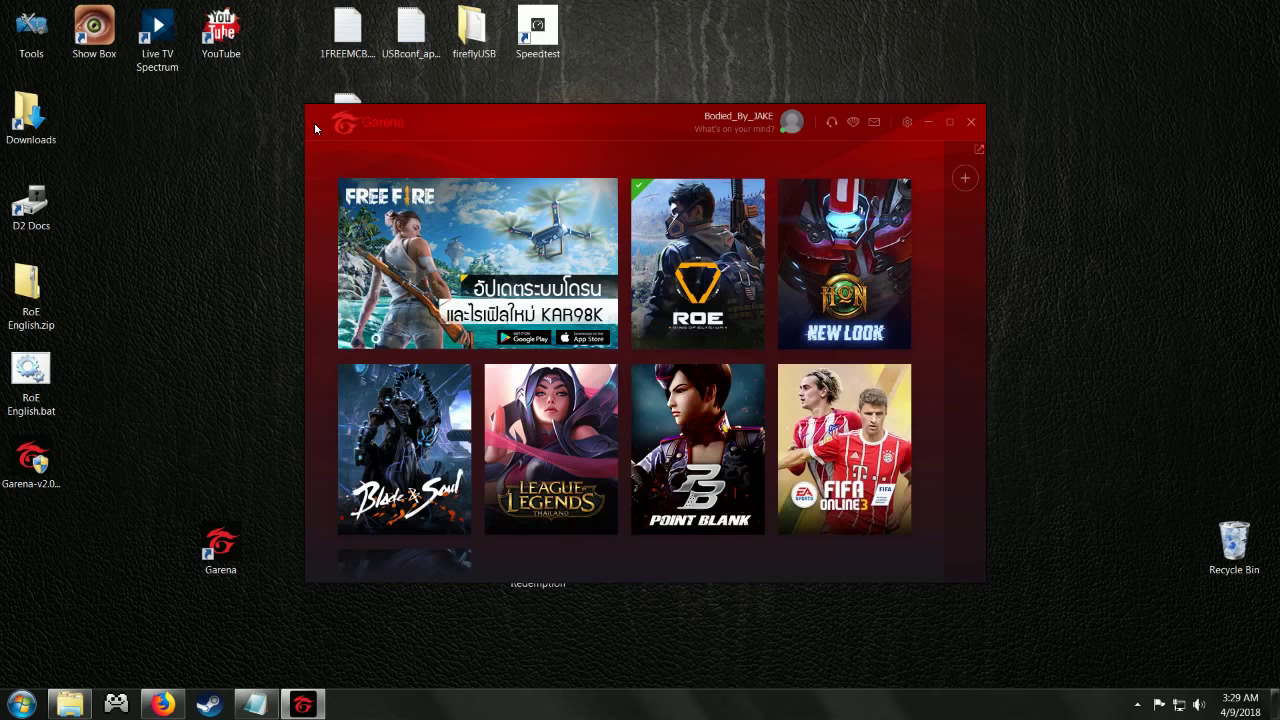
pyautogui.click(968, 124)
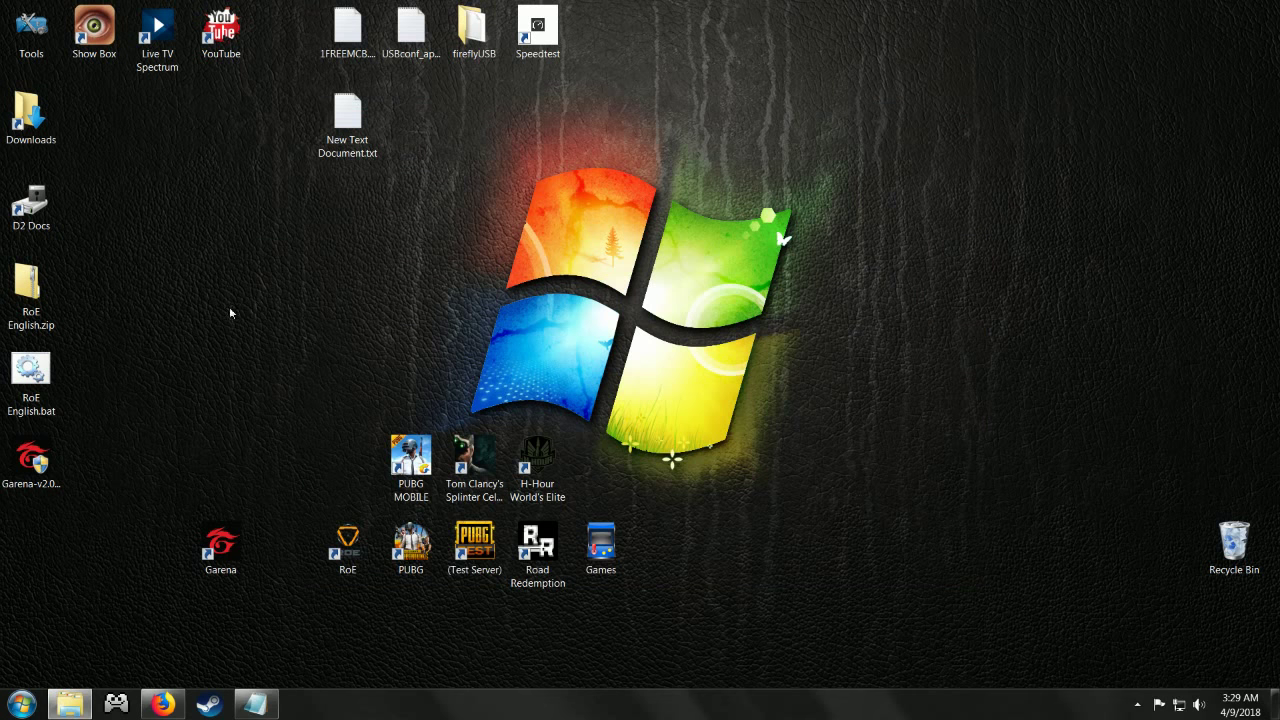
# Step: Move RoE English.bat on the desktop to directly above the Garena shortcut
pyautogui.moveTo(34, 372); pyautogui.dragTo(224, 450)
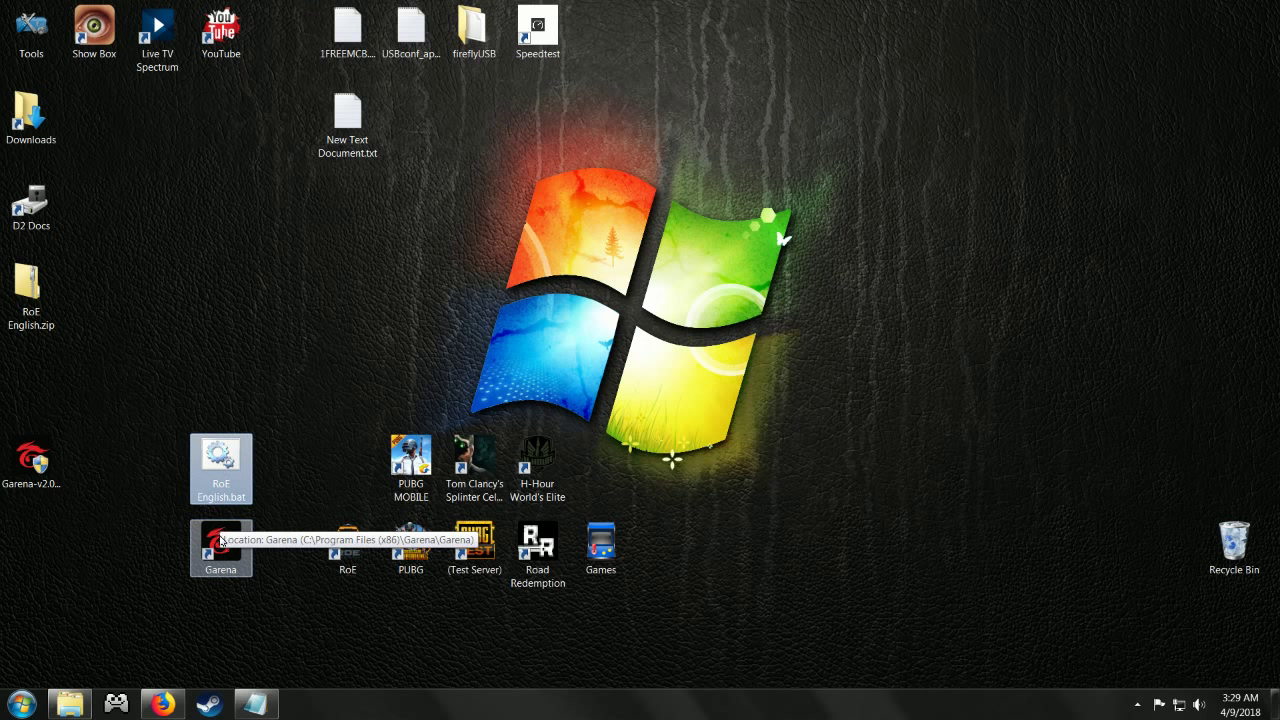
# Step: Check the game's install location in the Garena\Games folder on the C: drive, and close the folder window
pyautogui.click(70, 704)
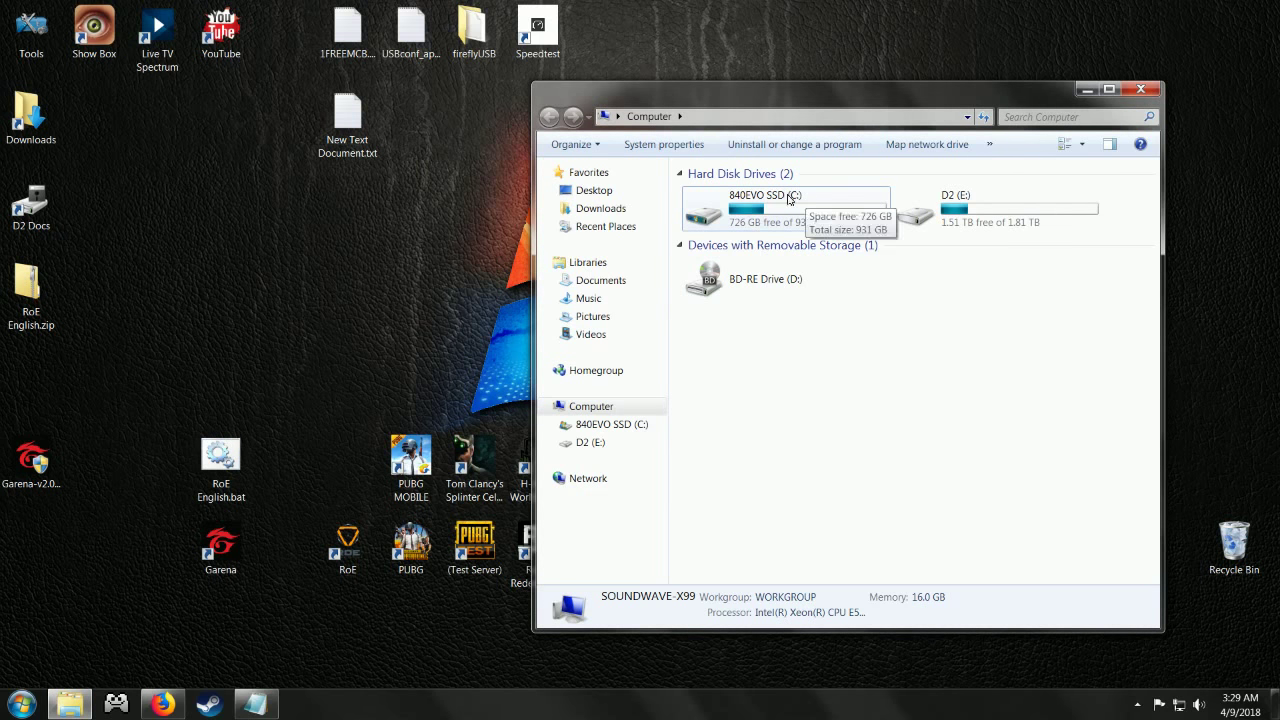
pyautogui.doubleClick(788, 198)
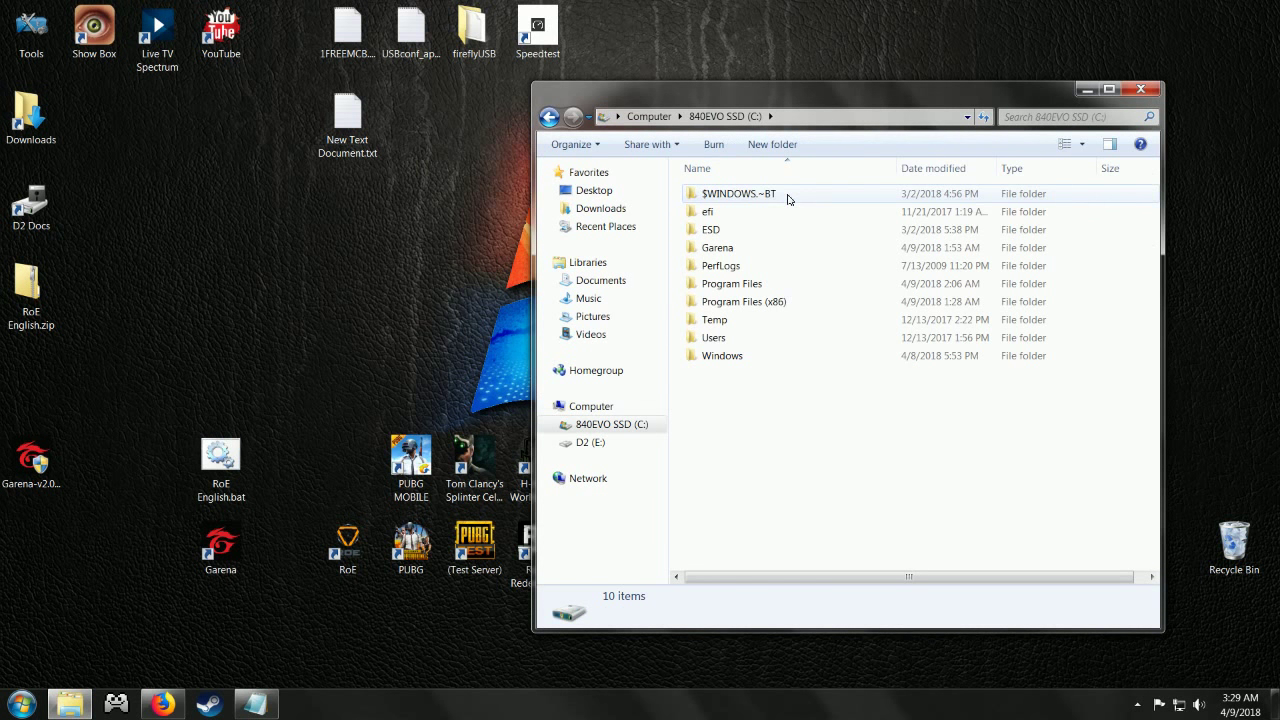
pyautogui.doubleClick(712, 248)
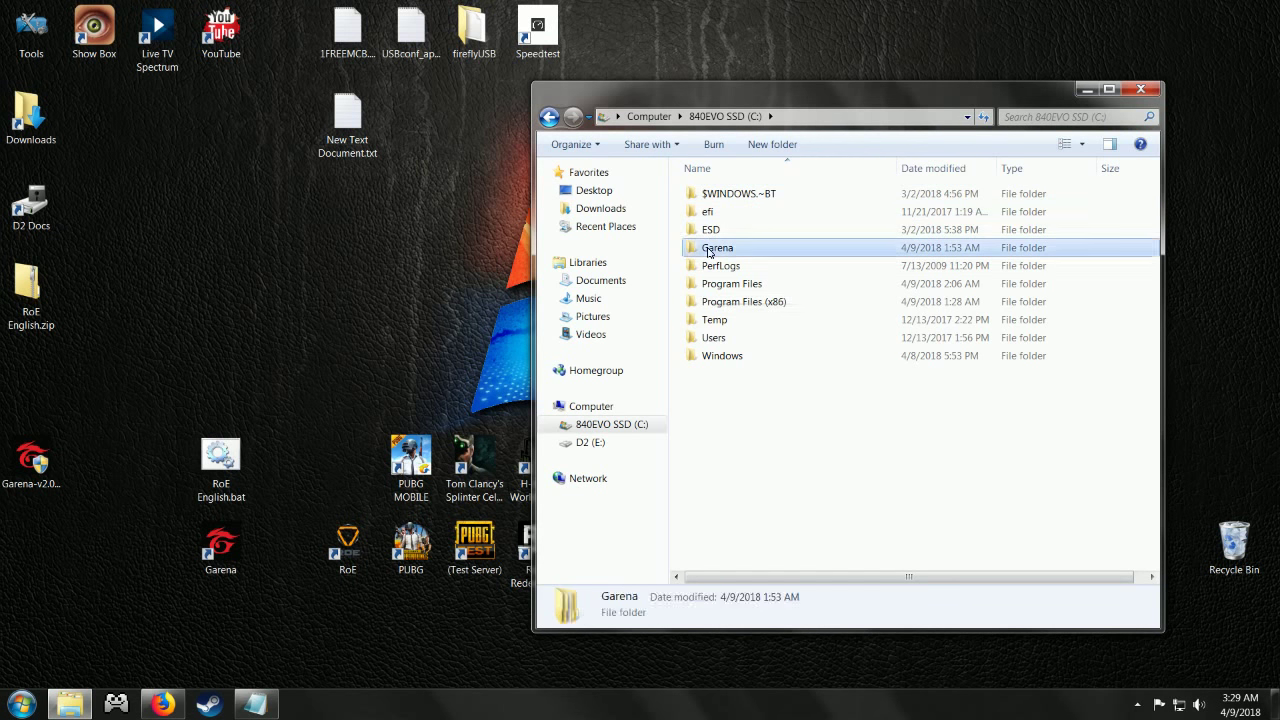
pyautogui.doubleClick(707, 196)
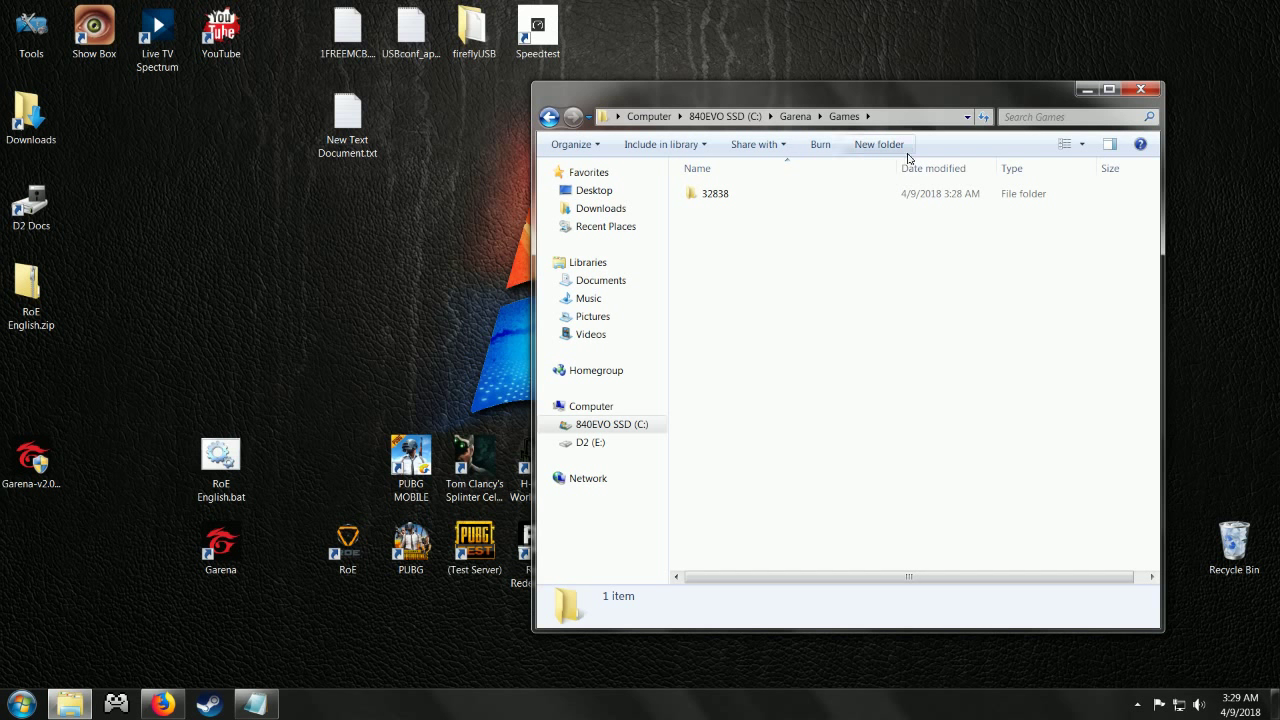
pyautogui.click(1138, 91)
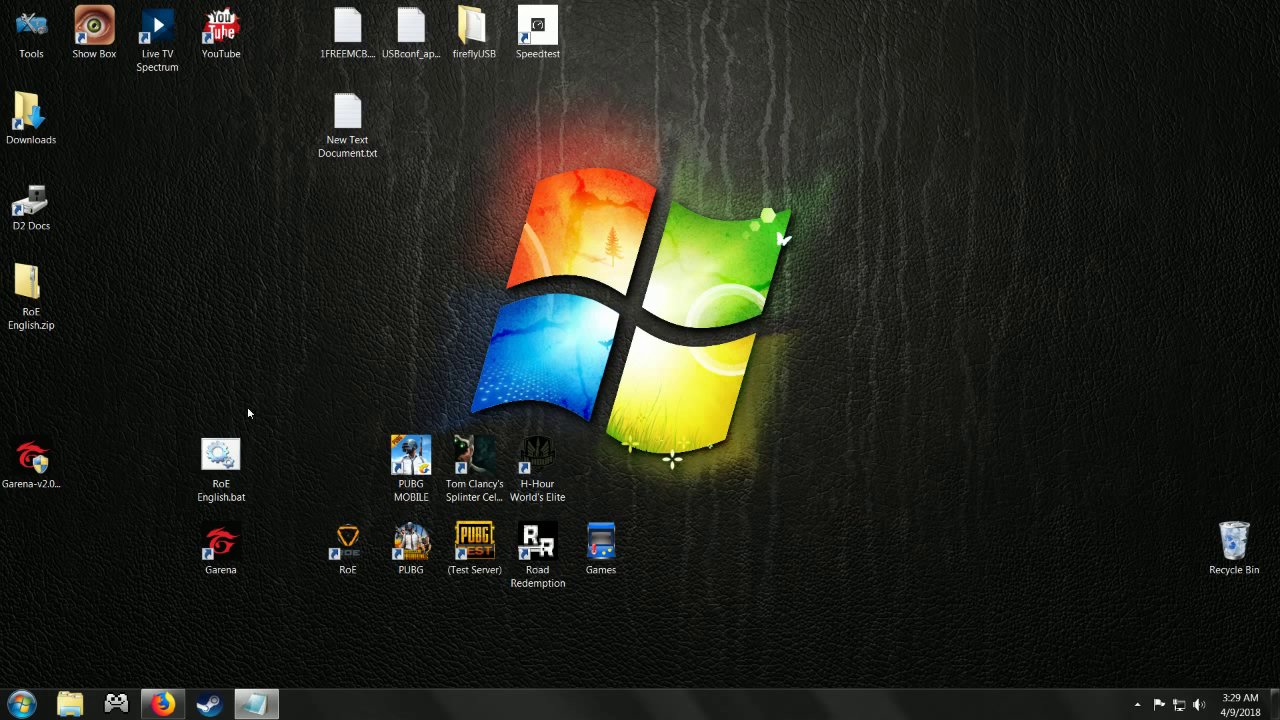
# Step: Run RoE English.bat from the desktop
pyautogui.doubleClick(216, 470)
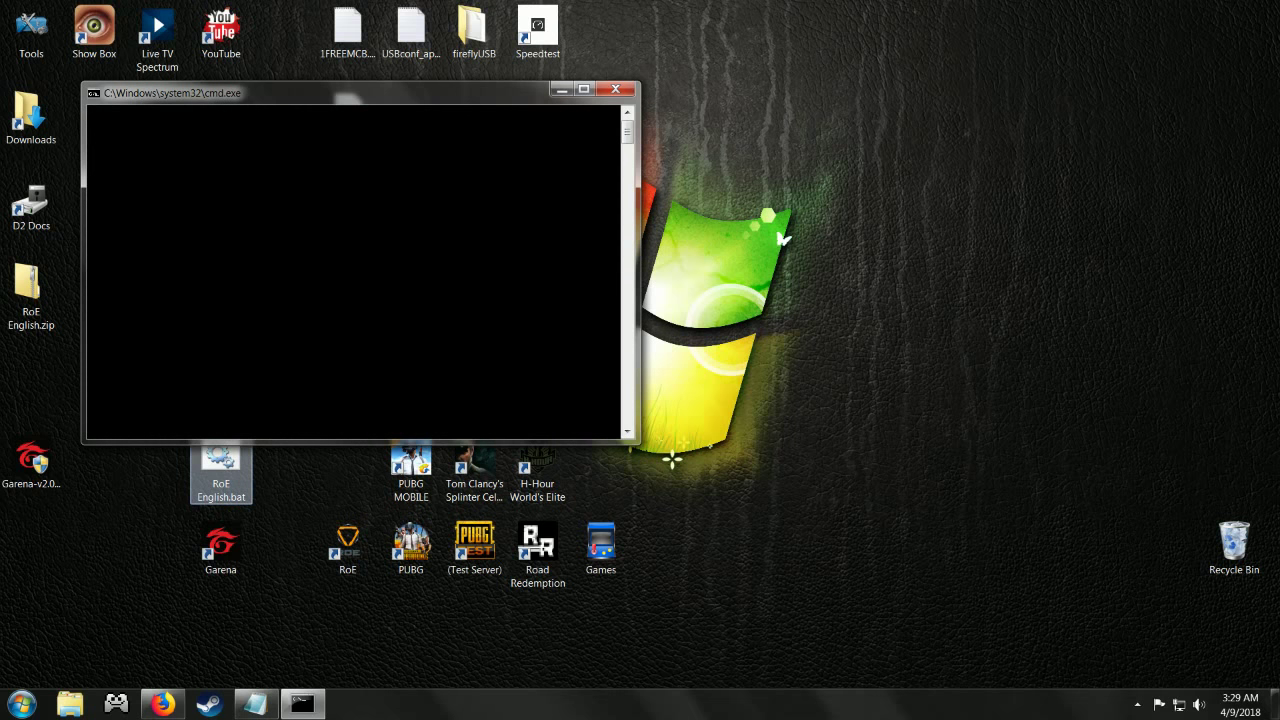